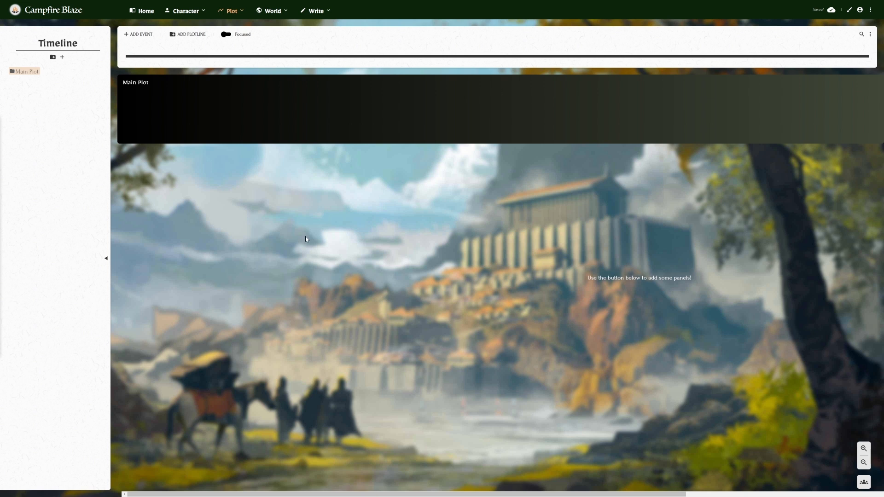
Open the timeline settings and set the timeline to begin in 1989 and end in 2021
{"action": "left_click", "coordinate": [871, 34]}
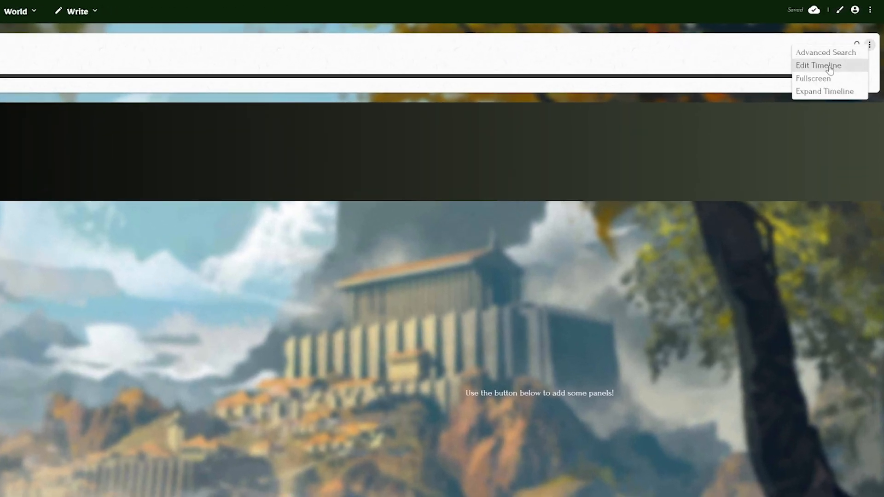
{"action": "left_click", "coordinate": [825, 65]}
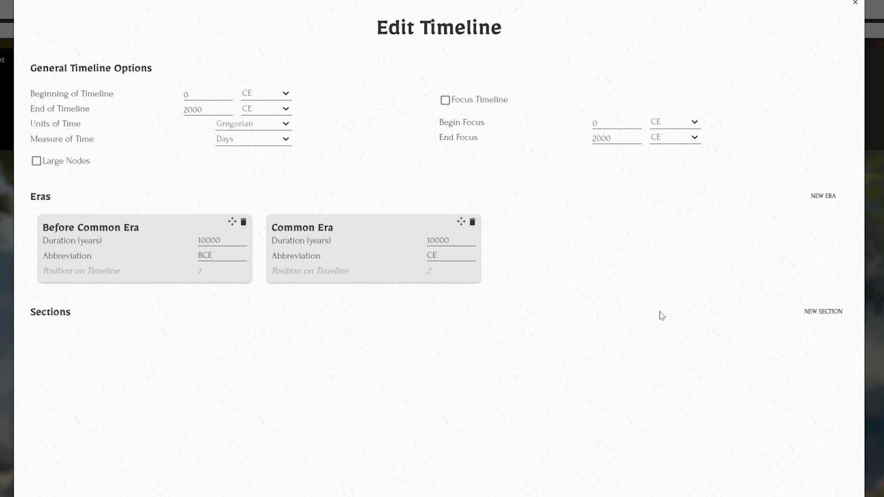
{"action": "left_click", "coordinate": [266, 102]}
{"action": "type", "text": "1989"}
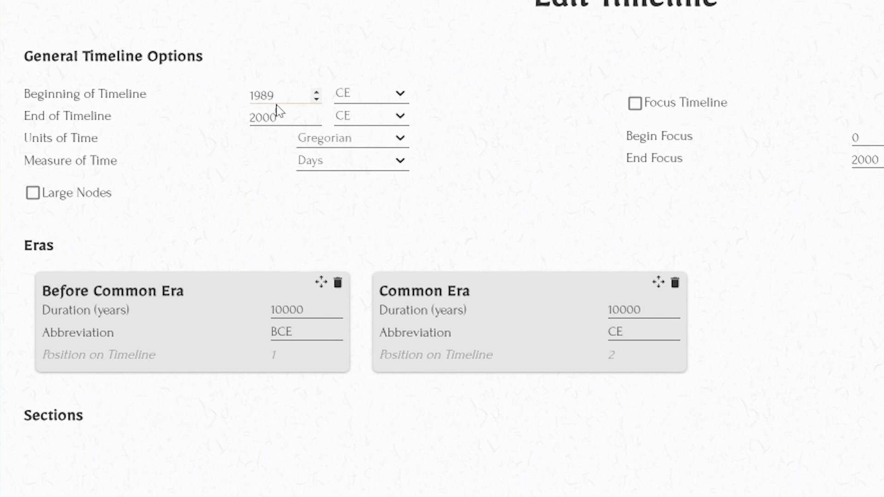
{"action": "key", "text": "Tab"}
{"action": "type", "text": "2020"}
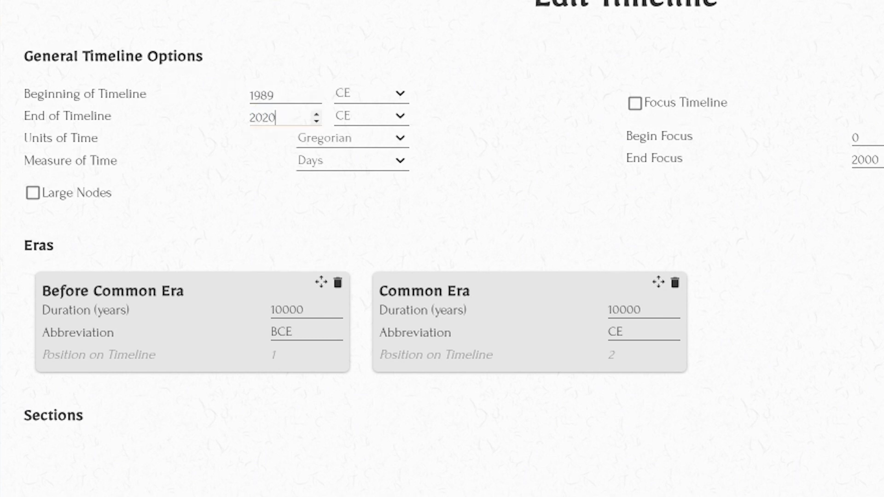
{"action": "key", "text": "BackSpace"}
{"action": "type", "text": "1"}
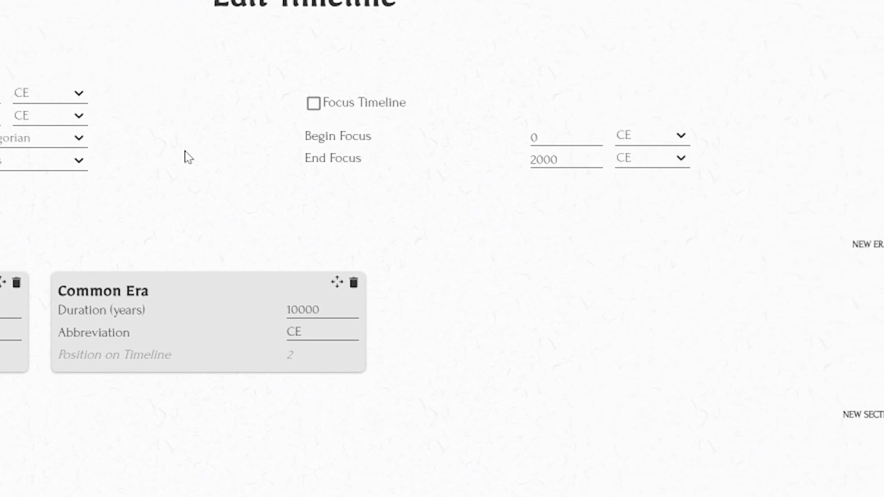
Set the timeline's focus range to begin in 2015 and end in 2020
{"action": "key", "text": "Tab"}
{"action": "type", "text": "2015"}
{"action": "key", "text": "Tab"}
{"action": "type", "text": "20"}
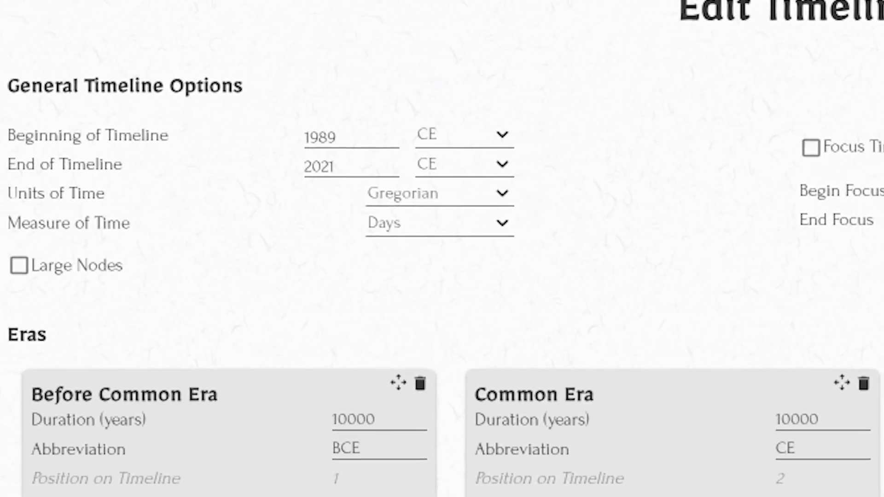
Choose Gregorian as the timeline's units of time and Days as its measure of time
{"action": "left_click", "coordinate": [402, 203]}
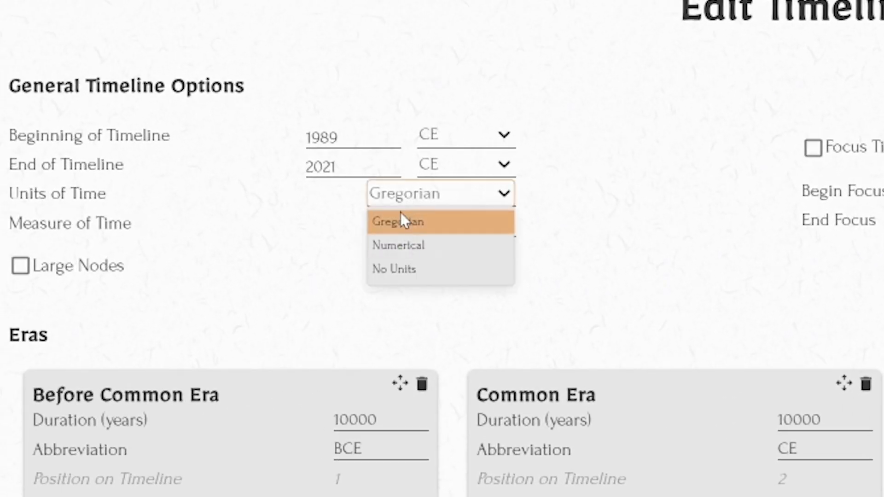
{"action": "left_click", "coordinate": [402, 221]}
{"action": "left_click", "coordinate": [409, 230]}
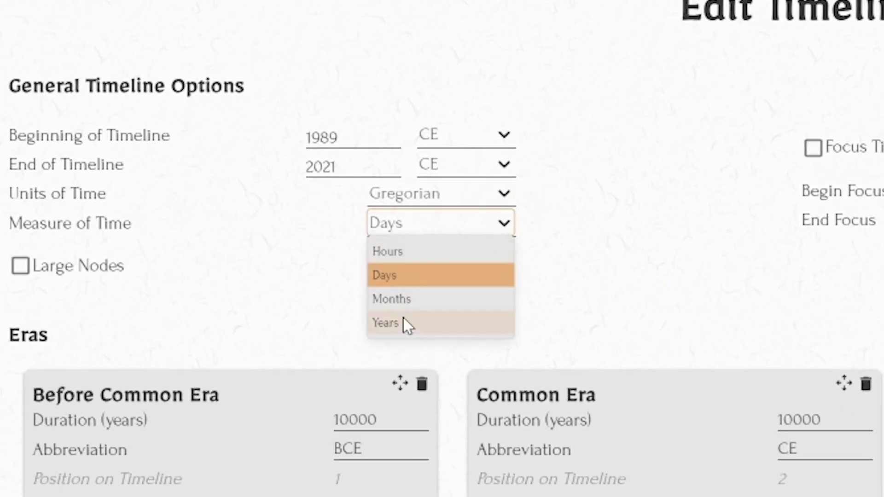
{"action": "left_click", "coordinate": [399, 275]}
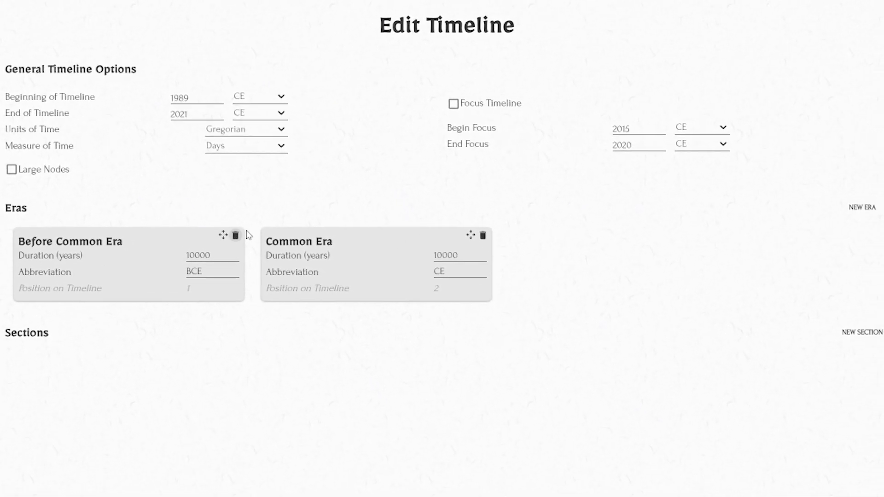
Try reordering the eras by moving Before Common Era past Common Era
{"action": "left_click_drag", "start_coordinate": [223, 234], "coordinate": [582, 243]}
{"action": "left_click_drag", "start_coordinate": [440, 240], "coordinate": [507, 248]}
Create a timeline section named Act I and give it a green color
{"action": "scroll", "coordinate": [442, 249], "scroll_direction": "down", "scroll_amount": 3}
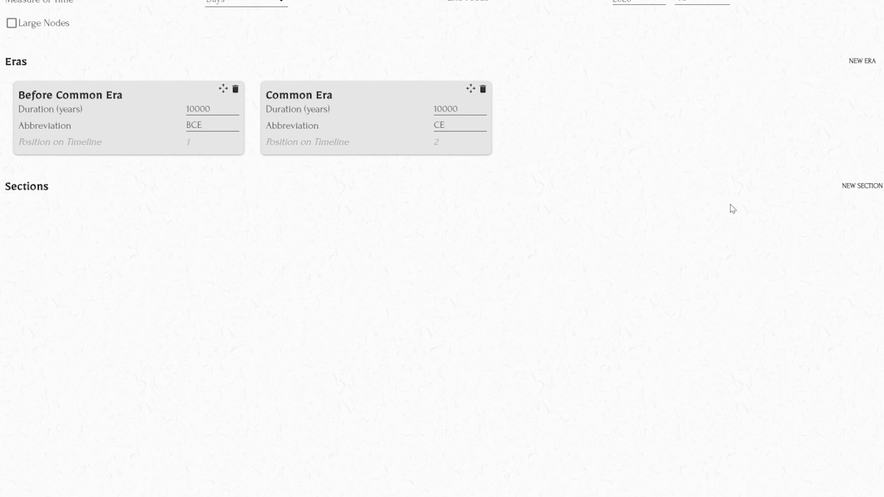
{"action": "left_click", "coordinate": [855, 189]}
{"action": "triple_click", "coordinate": [49, 219]}
{"action": "type", "text": "Act I"}
{"action": "left_click", "coordinate": [27, 268]}
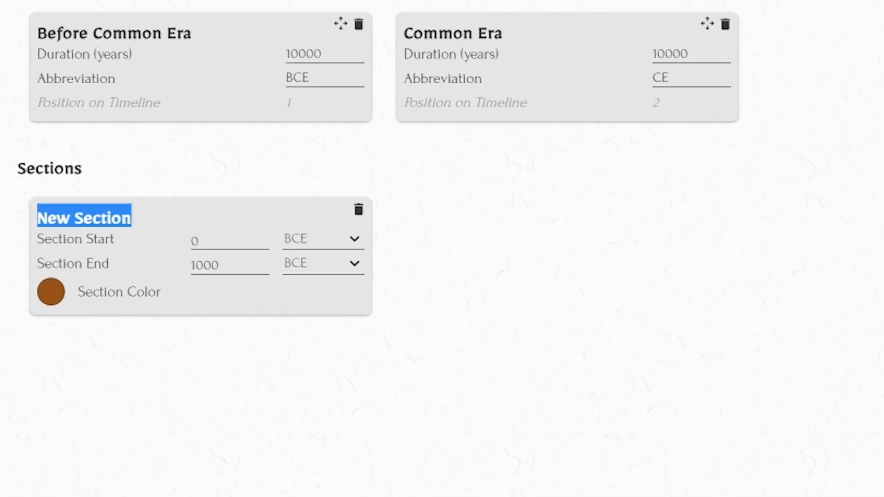
{"action": "left_click", "coordinate": [152, 487]}
Set the Act I section to start in 2015 CE and end in 2016 CE
{"action": "left_click", "coordinate": [119, 243]}
{"action": "type", "text": "2015"}
{"action": "left_click", "coordinate": [323, 239]}
{"action": "left_click", "coordinate": [316, 281]}
{"action": "key", "text": "Tab"}
{"action": "type", "text": "2016"}
{"action": "left_click", "coordinate": [323, 263]}
{"action": "left_click", "coordinate": [316, 307]}
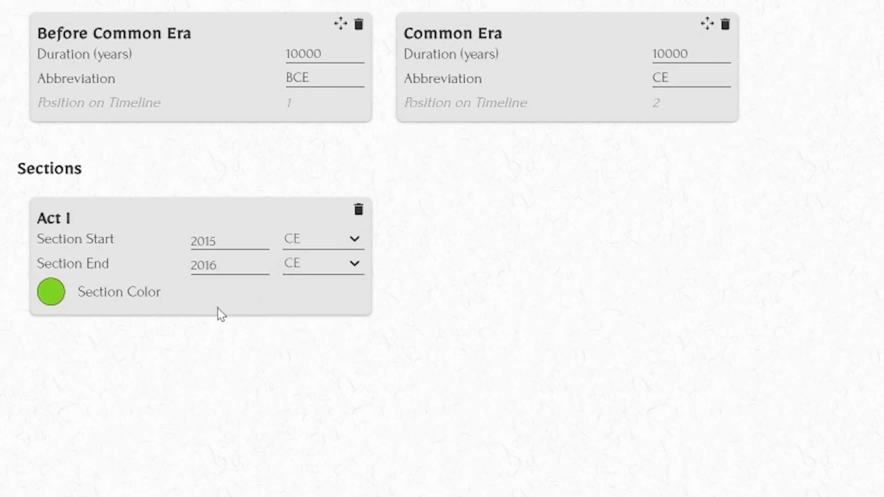
Add a section named Act II that starts in 2016 CE and ends in 2018 CE
{"action": "left_click", "coordinate": [880, 169]}
{"action": "triple_click", "coordinate": [69, 219]}
{"action": "type", "text": "Act II"}
{"action": "double_click", "coordinate": [260, 242]}
{"action": "type", "text": "2016"}
{"action": "left_click", "coordinate": [322, 239]}
{"action": "left_click", "coordinate": [316, 281]}
{"action": "double_click", "coordinate": [594, 265]}
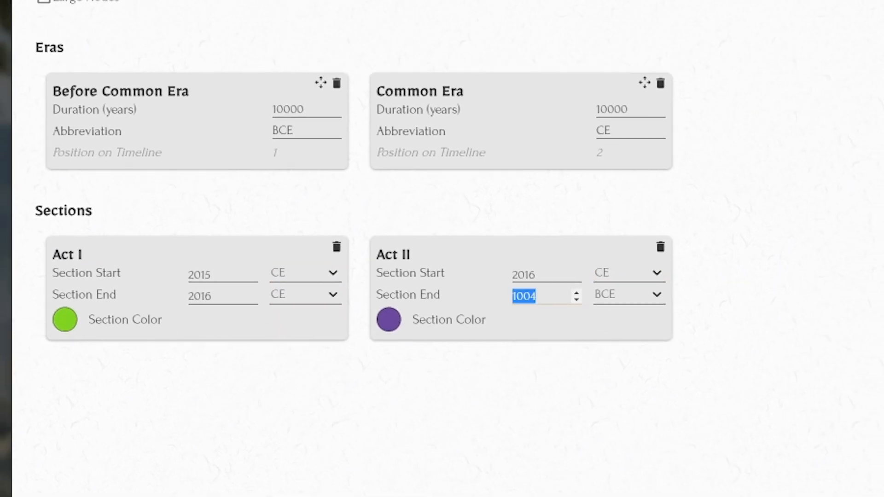
{"action": "type", "text": "2018"}
{"action": "left_click", "coordinate": [690, 263]}
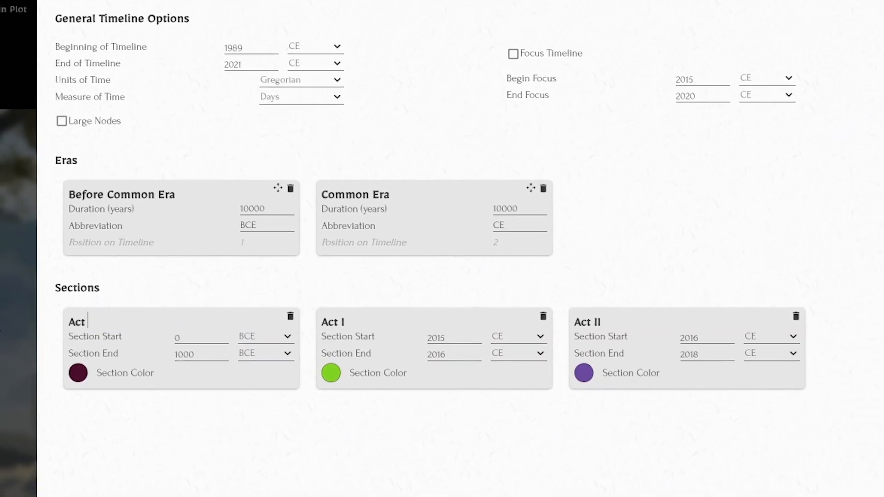
Set up the new section as Act III in red, from 2018 CE to 2020 CE, and close the timeline settings
{"action": "type", "text": "III"}
{"action": "left_click", "coordinate": [78, 373]}
{"action": "left_click", "coordinate": [96, 495]}
{"action": "double_click", "coordinate": [184, 338]}
{"action": "type", "text": "2018"}
{"action": "left_click", "coordinate": [272, 336]}
{"action": "left_click", "coordinate": [251, 366]}
{"action": "left_click", "coordinate": [776, 354]}
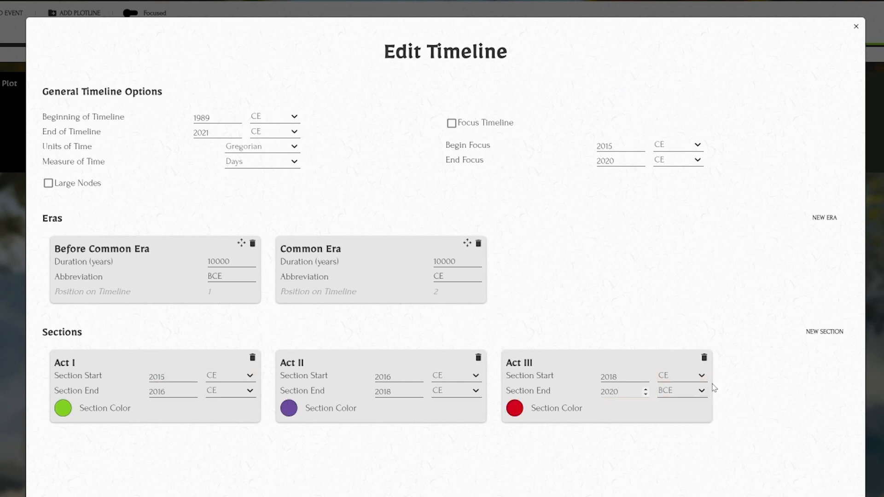
{"action": "left_click", "coordinate": [691, 391]}
{"action": "left_click", "coordinate": [679, 416]}
{"action": "left_click", "coordinate": [856, 27]}
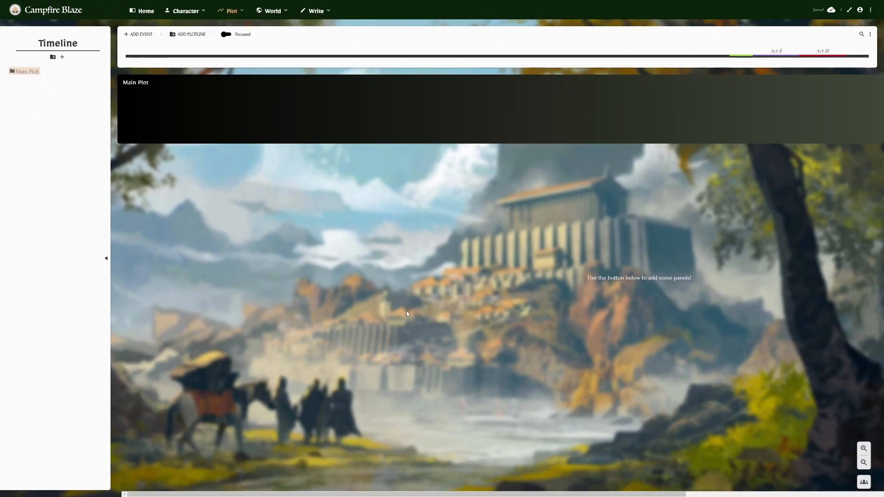
Switch the timeline to its focused view to examine the act sections, and switch back to the full range
{"action": "left_click", "coordinate": [225, 35]}
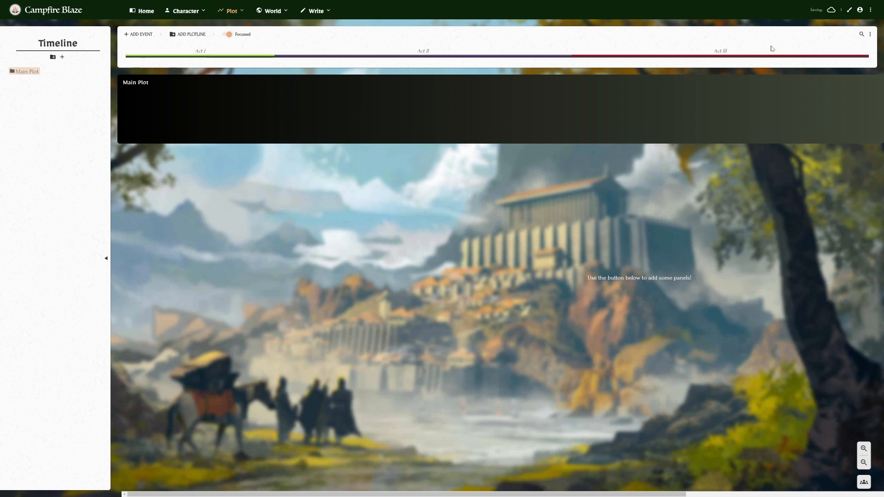
{"action": "left_click", "coordinate": [226, 34]}
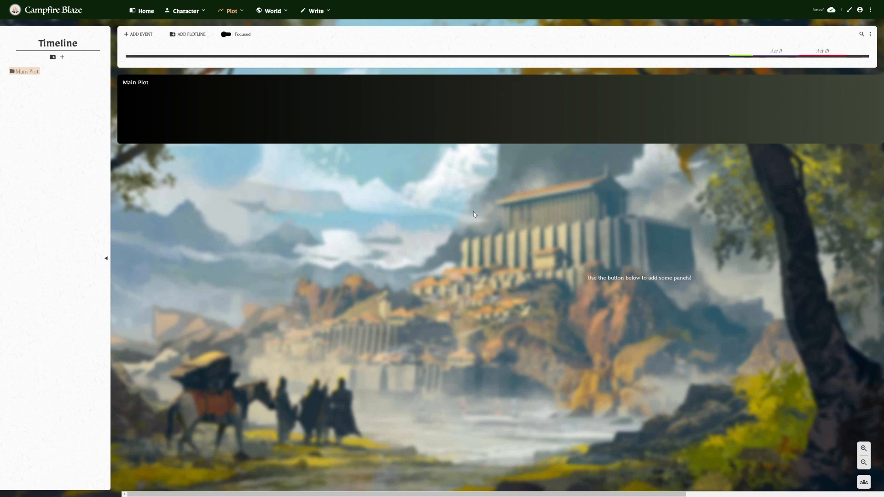
{"action": "left_click", "coordinate": [623, 228]}
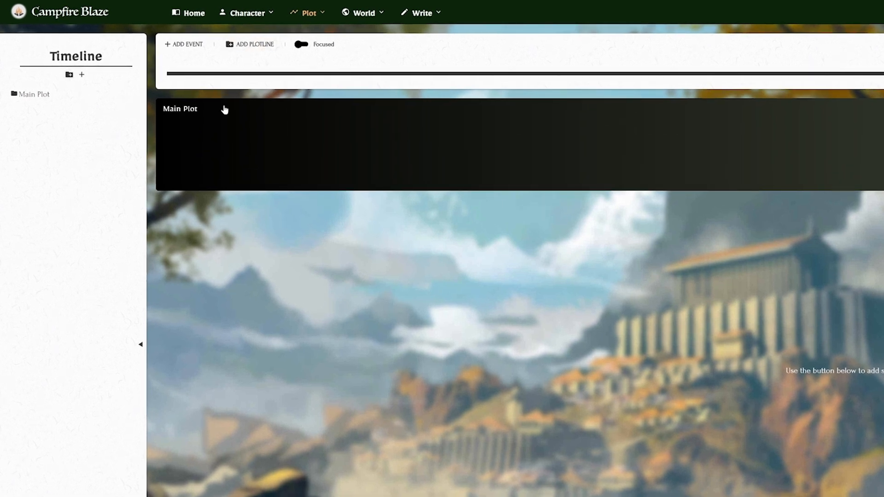
Add a second plotline and rename it Sub Plot
{"action": "left_click", "coordinate": [247, 46]}
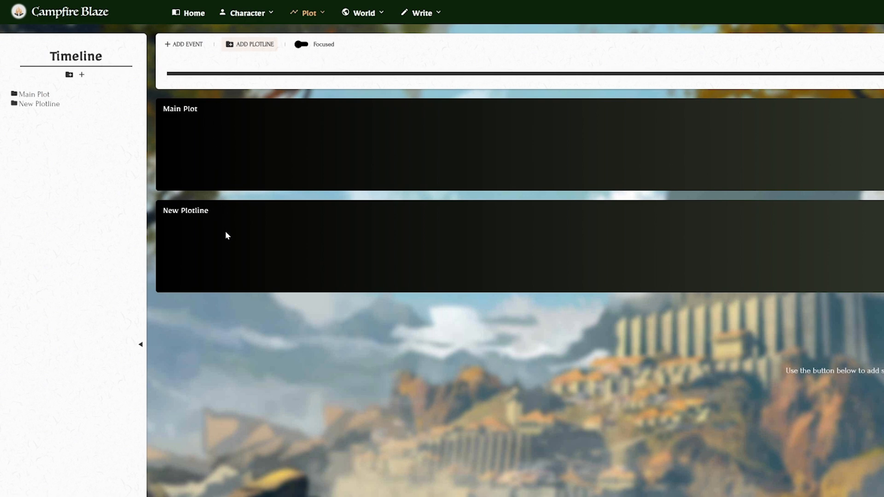
{"action": "left_click", "coordinate": [176, 211]}
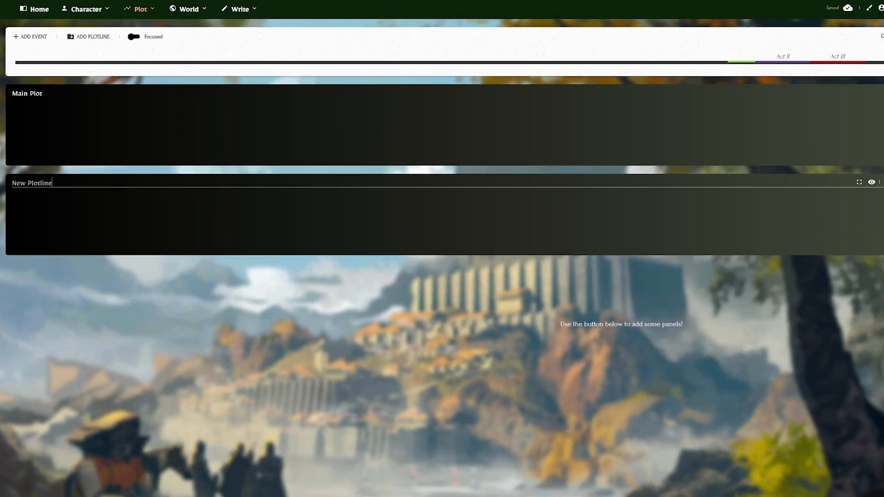
{"action": "key", "text": "ctrl+a"}
{"action": "key", "text": "BackSpace"}
{"action": "type", "text": "Sub Plot"}
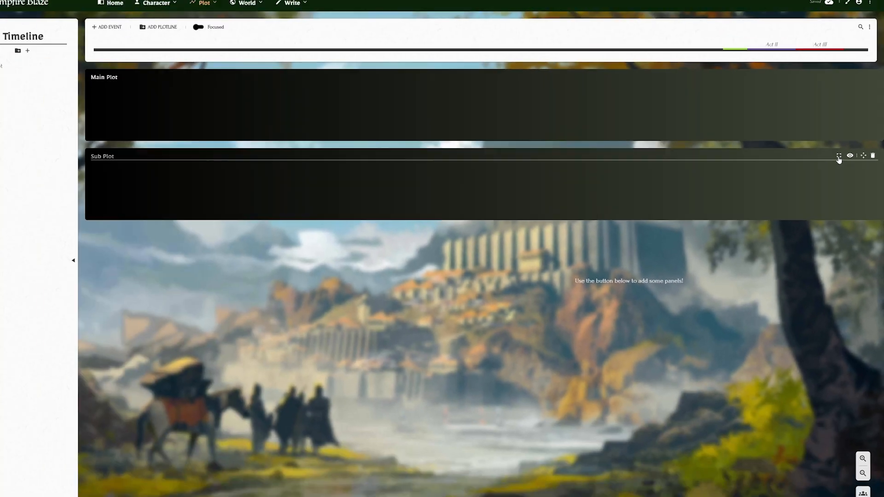
Try out the Sub Plot plotline's fullscreen, collapse and delete options, cancelling the deletion
{"action": "left_click", "coordinate": [839, 156]}
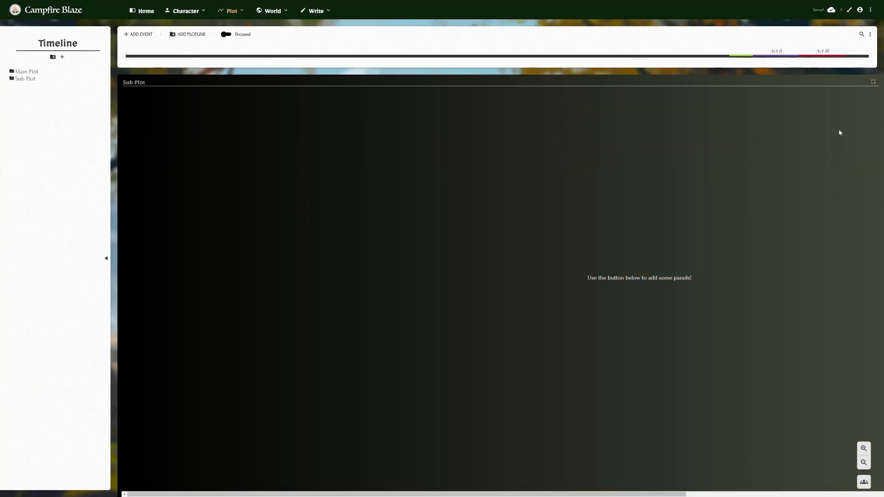
{"action": "left_click", "coordinate": [872, 84]}
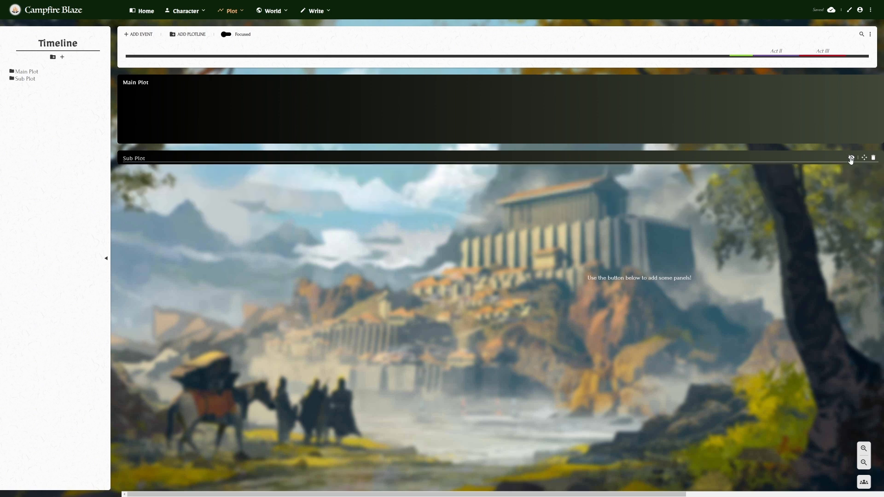
{"action": "left_click_drag", "start_coordinate": [860, 159], "coordinate": [880, 159]}
{"action": "left_click", "coordinate": [874, 158]}
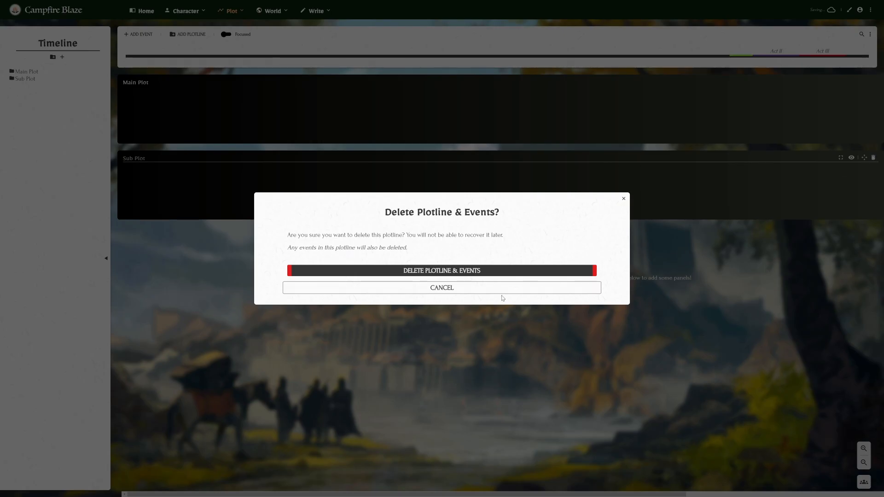
{"action": "left_click", "coordinate": [449, 295]}
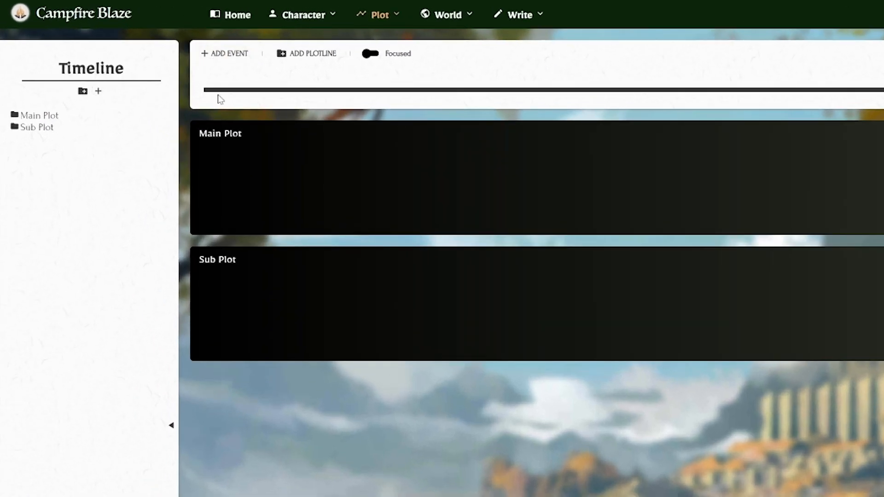
Add an event to the Main Plot and title it The Gang Meets
{"action": "left_click", "coordinate": [226, 54]}
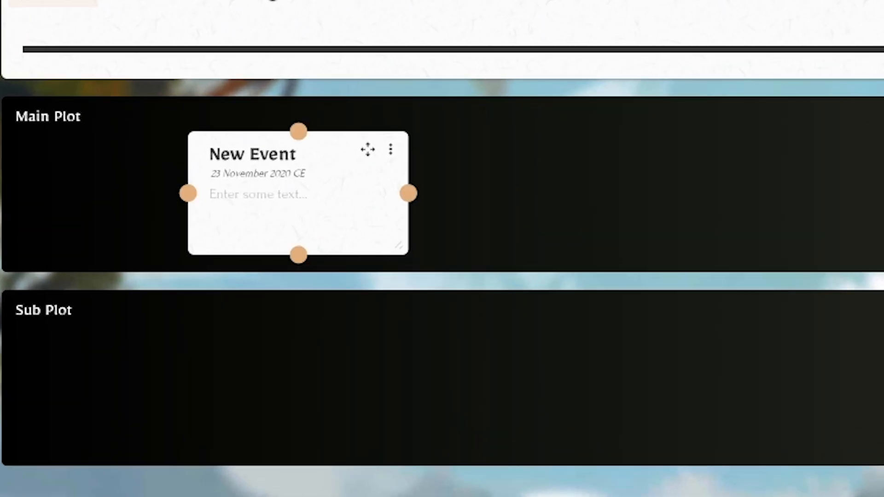
{"action": "left_click_drag", "start_coordinate": [382, 158], "coordinate": [271, 163]}
{"action": "type", "text": "The "}
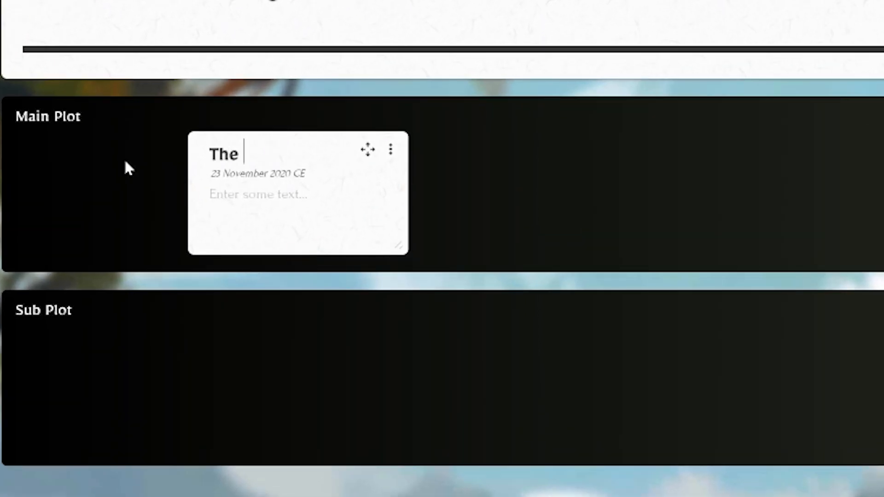
{"action": "type", "text": "Gang Meets"}
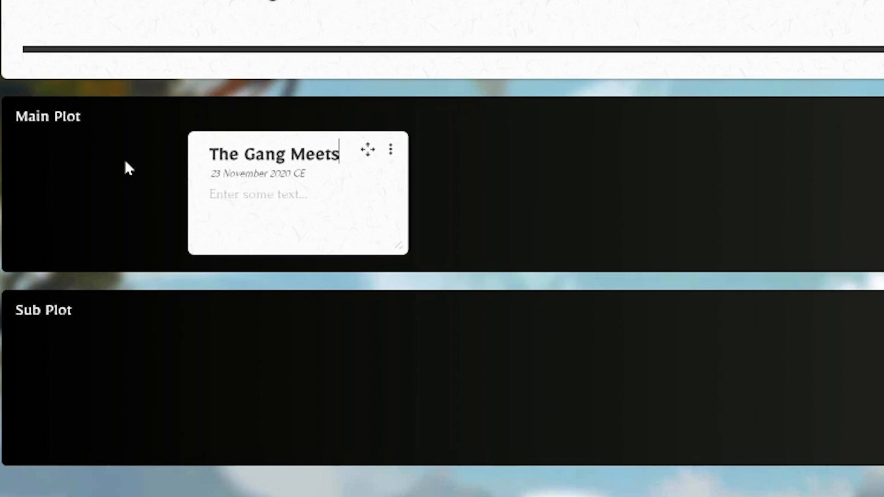
Set the date of The Gang Meets event to 14 June 2015
{"action": "left_click", "coordinate": [220, 174]}
{"action": "double_click", "coordinate": [220, 181]}
{"action": "type", "text": "14"}
{"action": "left_click", "coordinate": [286, 182]}
{"action": "left_click", "coordinate": [276, 261]}
{"action": "key", "text": "Tab"}
{"action": "type", "text": "2015"}
{"action": "left_click", "coordinate": [474, 228]}
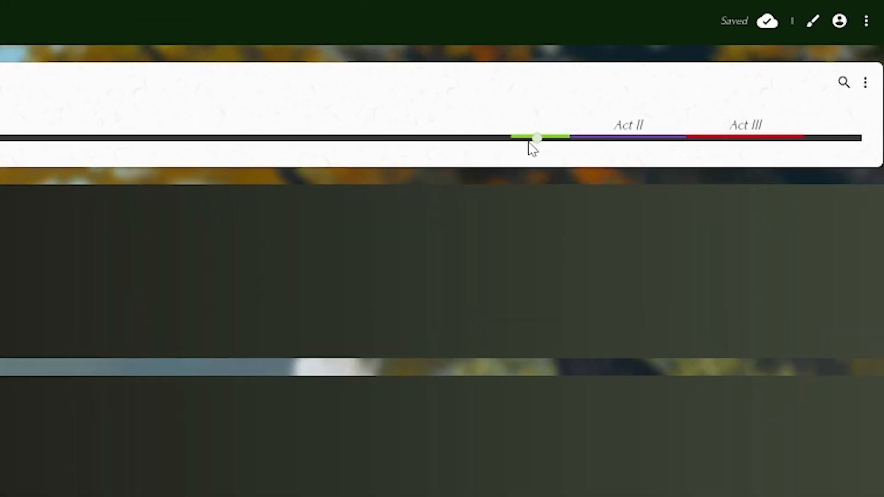
Preview The Gang Meets event from its node on the timeline bar and close the preview
{"action": "left_click", "coordinate": [536, 140]}
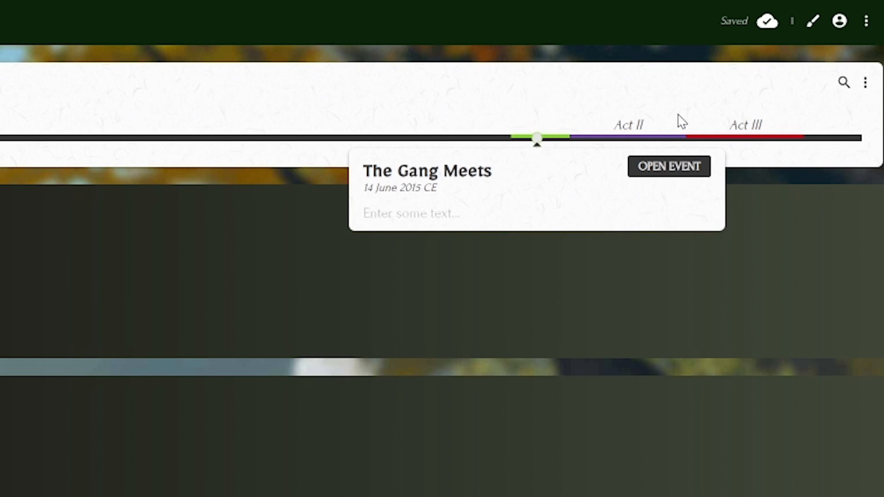
{"action": "left_click", "coordinate": [535, 141]}
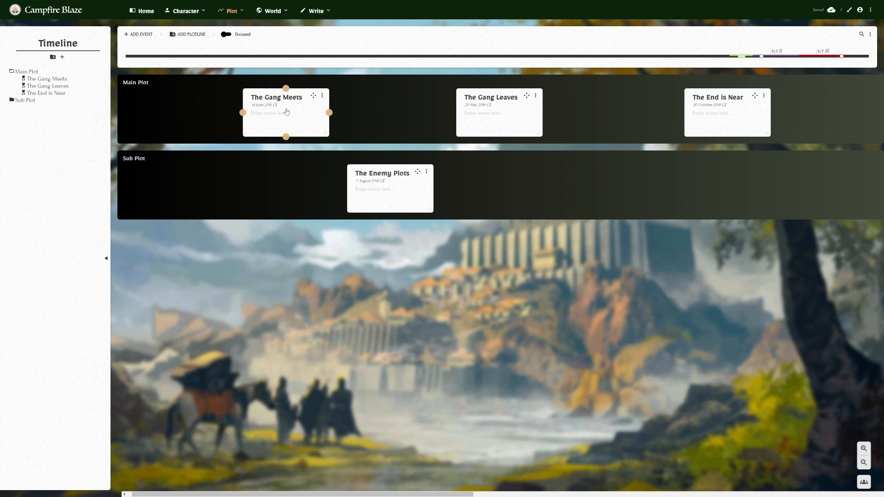
Open The Gang Meets event, enter the subtitle "Our rag tag group meets for the first time." and set Hero's Journey to Call to Adventure
{"action": "left_click", "coordinate": [303, 111]}
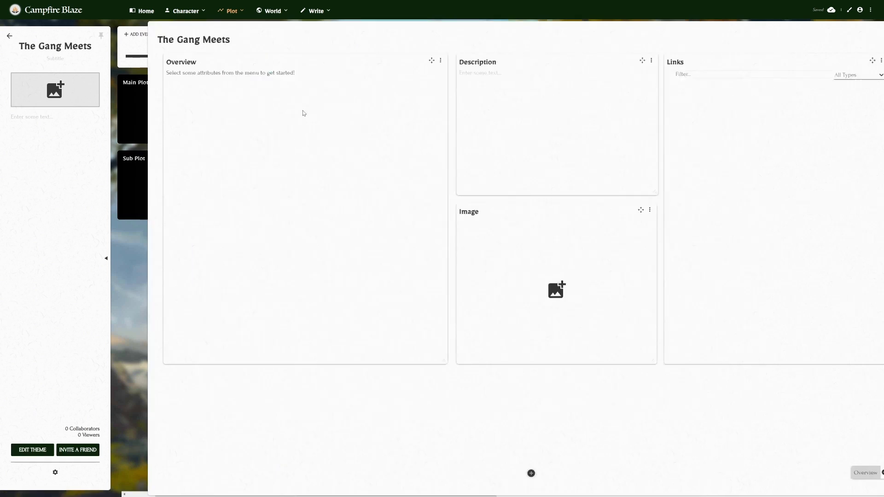
{"action": "type", "text": "Our rag tag group meets for the first time."}
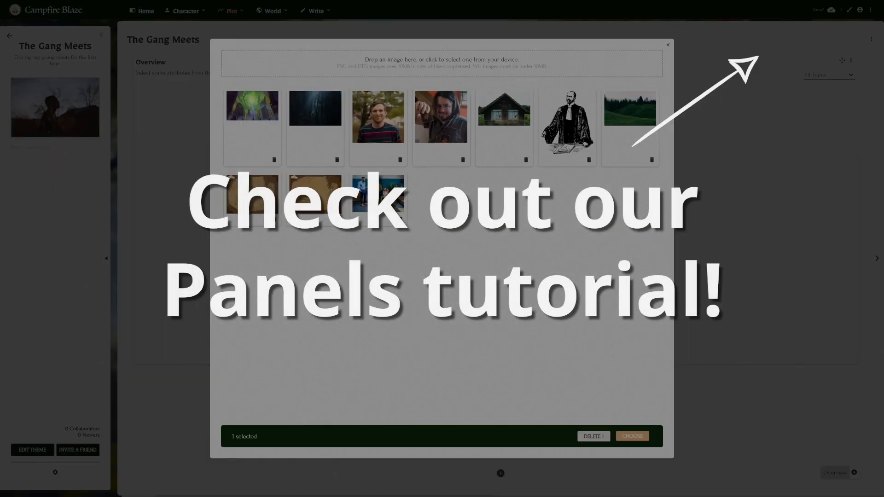
{"action": "left_click", "coordinate": [263, 95]}
{"action": "left_click", "coordinate": [249, 131]}
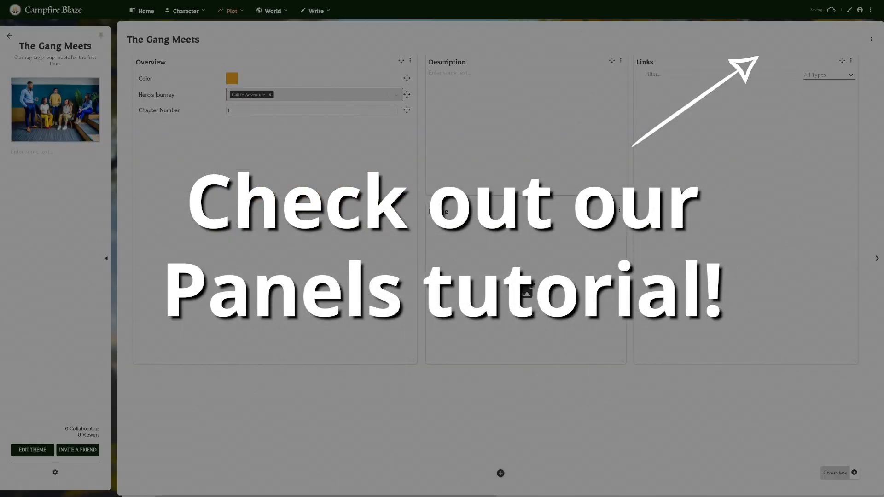
Write a description of the gang meeting at the Sushi Bar after a trip over sixteen dropped chopsticks, and remove the event's image panel
{"action": "type", "text": "The Gang meets at the Sushi Bar after Thad trips over sixteen chopsticks that Hannah dropped on the floor. Classic Hannah."}
{"action": "left_click", "coordinate": [619, 209]}
{"action": "left_click", "coordinate": [591, 232]}
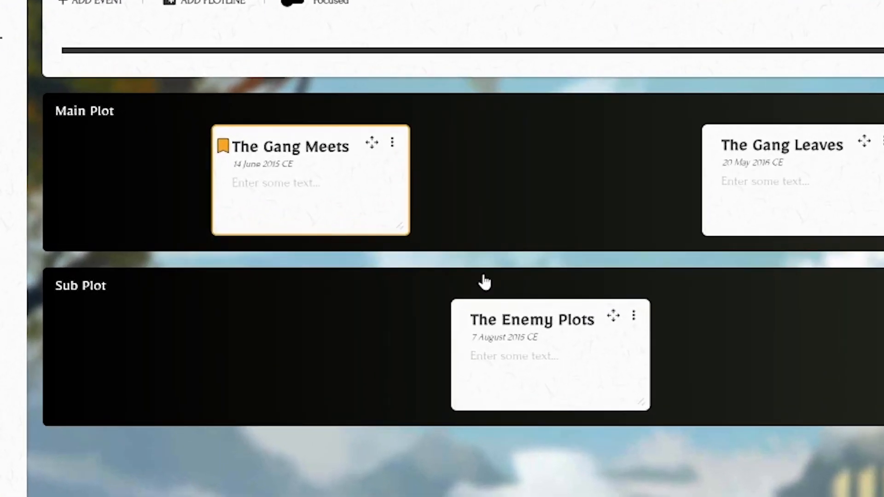
Show the image on The Gang Meets card in the Main Plot and widen the card to about twice its width
{"action": "left_click", "coordinate": [392, 143]}
{"action": "left_click", "coordinate": [382, 187]}
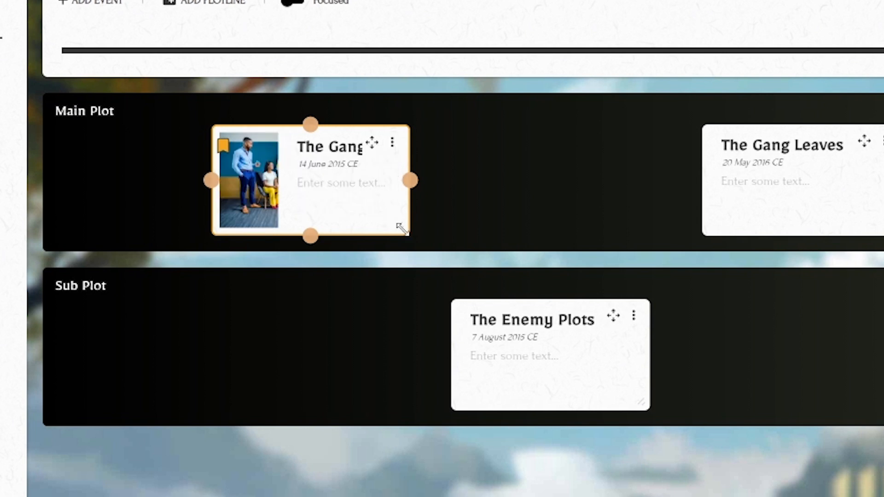
{"action": "left_click_drag", "start_coordinate": [411, 226], "coordinate": [629, 237]}
Open The Gang Meets event page from its card on the timeline to view its details
{"action": "double_click", "coordinate": [479, 148]}
{"action": "double_click", "coordinate": [540, 191]}
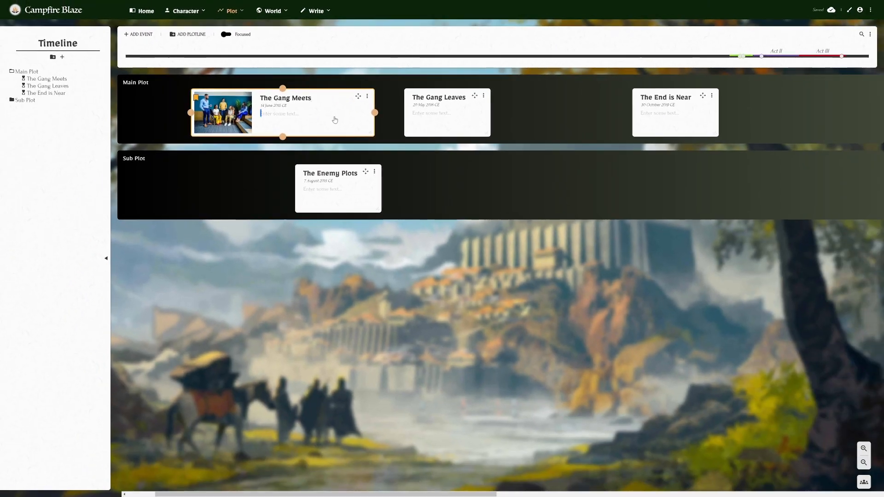
{"action": "double_click", "coordinate": [335, 120]}
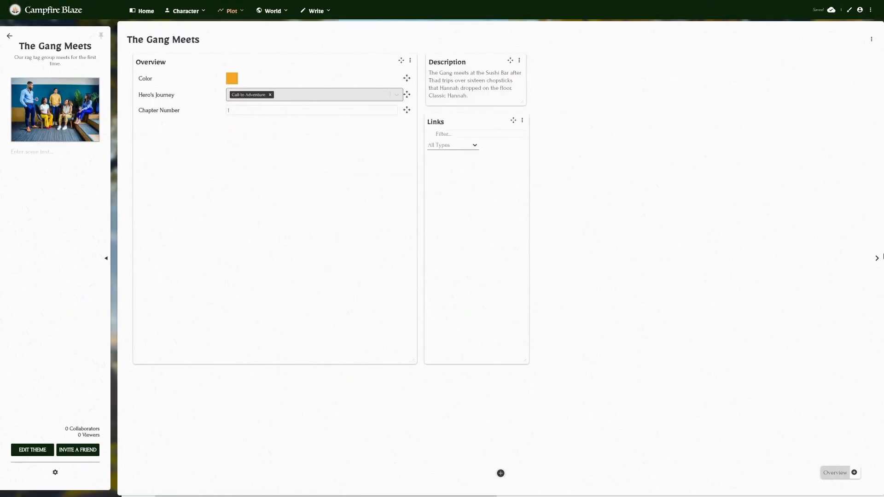
{"action": "left_click", "coordinate": [876, 258]}
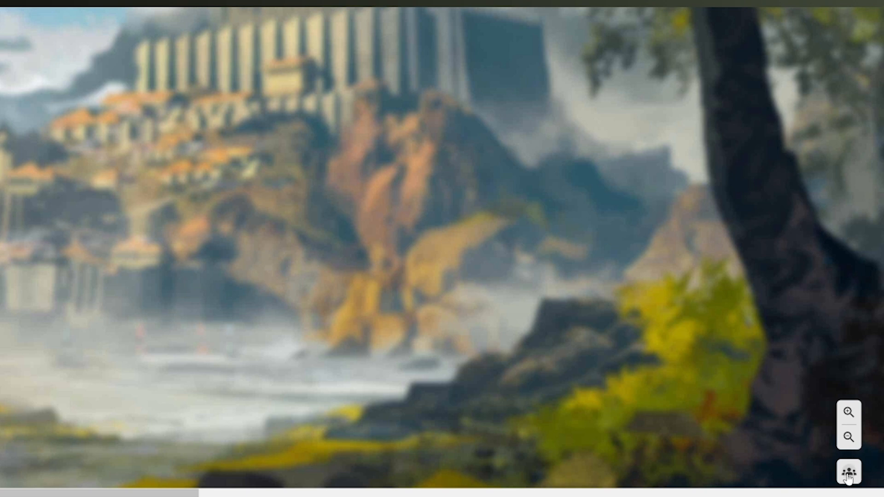
Turn on event connections and link The Gang Meets to The Enemy Plots with the white Connection color
{"action": "left_click", "coordinate": [848, 474]}
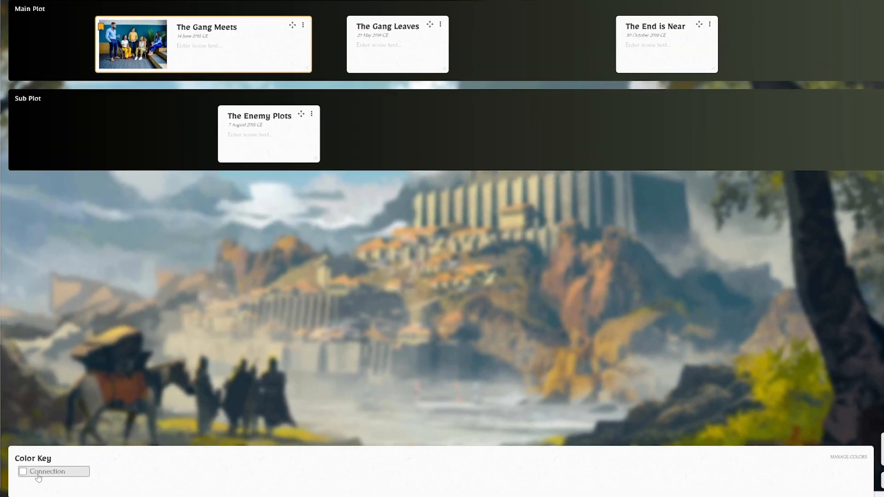
{"action": "double_click", "coordinate": [45, 473]}
{"action": "left_click", "coordinate": [37, 474]}
{"action": "mouse_move", "coordinate": [282, 49]}
{"action": "left_click_drag", "start_coordinate": [203, 72], "coordinate": [219, 135]}
Add two entries to the color key, a light green one named Major and a yellow one named Minor
{"action": "left_click", "coordinate": [849, 457]}
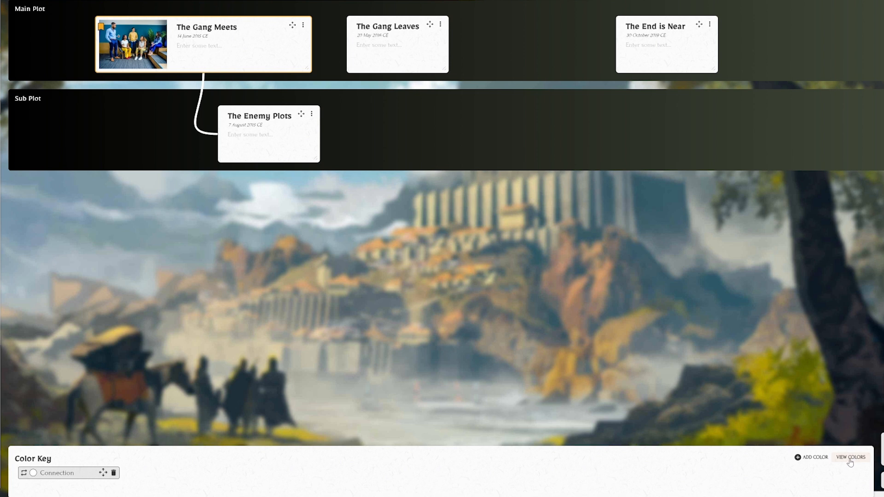
{"action": "left_click", "coordinate": [815, 458]}
{"action": "left_click", "coordinate": [816, 457]}
{"action": "left_click_drag", "start_coordinate": [182, 473], "coordinate": [124, 475]}
{"action": "type", "text": "Major"}
{"action": "left_click", "coordinate": [249, 473]}
{"action": "left_click", "coordinate": [328, 387]}
{"action": "left_click_drag", "start_coordinate": [289, 474], "coordinate": [218, 478]}
{"action": "type", "text": "Minor"}
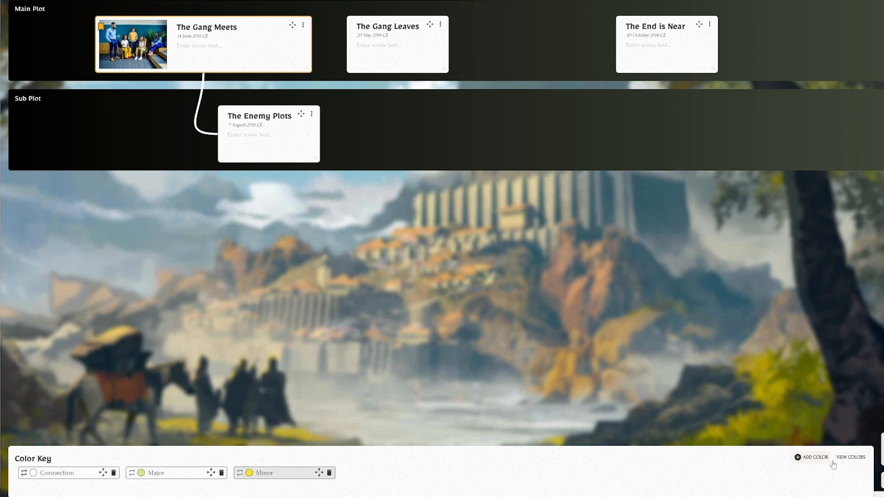
Connect The Gang Meets to The Gang Leaves as Major, and The Gang Leaves to The End is Near as Minor
{"action": "left_click", "coordinate": [850, 458]}
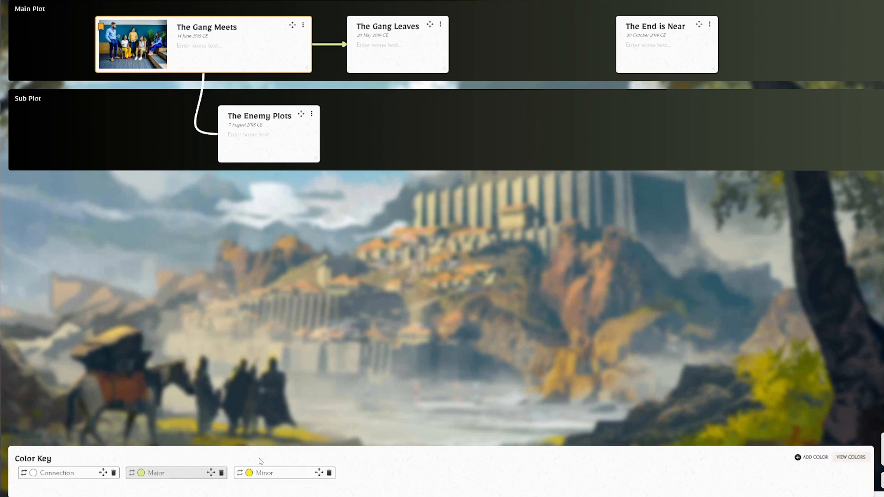
{"action": "left_click", "coordinate": [240, 474]}
{"action": "left_click_drag", "start_coordinate": [449, 45], "coordinate": [616, 44]}
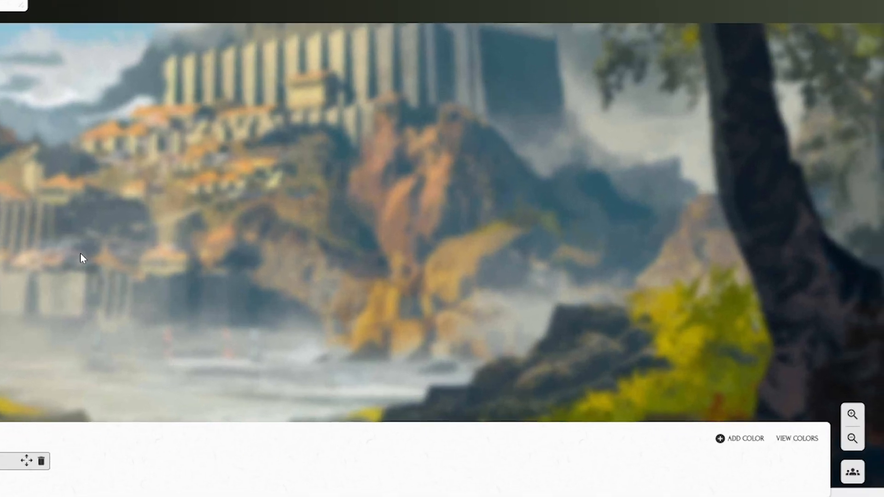
Zoom the timeline out to see the events compactly, and zoom back in to enlarge the cards
{"action": "left_click", "coordinate": [853, 438]}
{"action": "left_click", "coordinate": [853, 438]}
{"action": "left_click", "coordinate": [854, 438]}
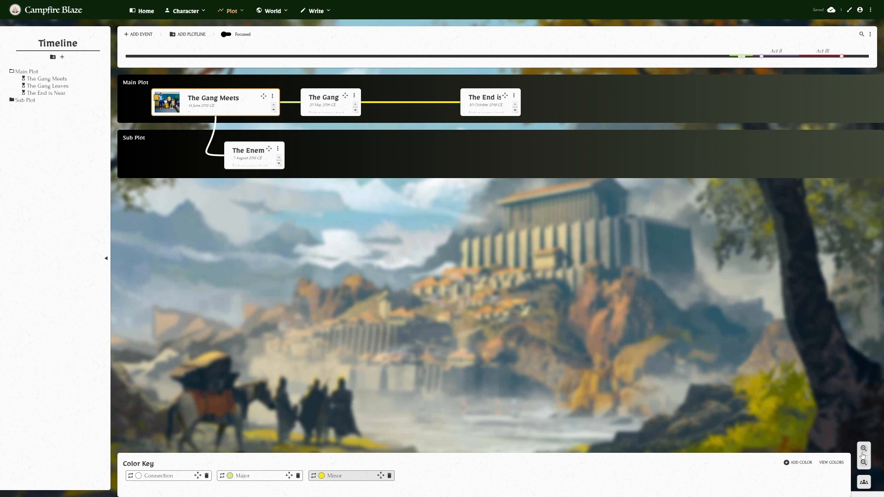
{"action": "left_click", "coordinate": [853, 414]}
{"action": "left_click", "coordinate": [863, 452]}
{"action": "left_click", "coordinate": [864, 451]}
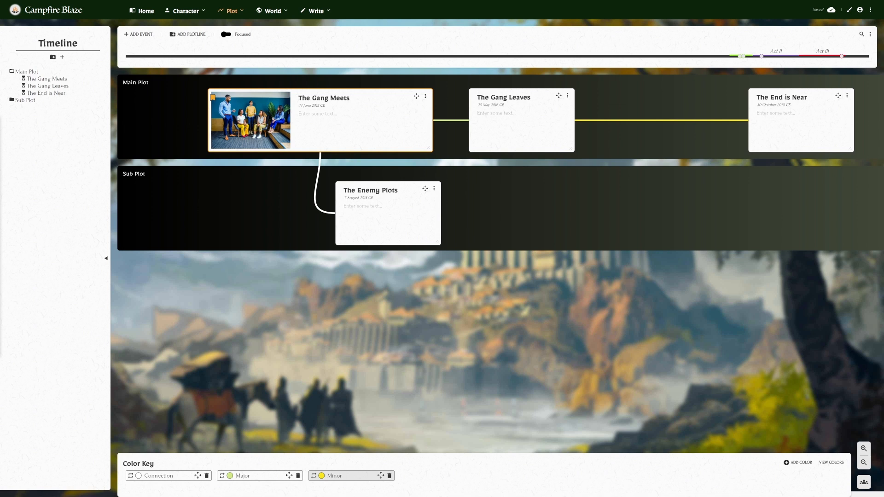
Expand the Main Plot plotline and spread its events out, moving The Gang Meets earlier and The Gang Leaves lower and further along
{"action": "left_click", "coordinate": [167, 85]}
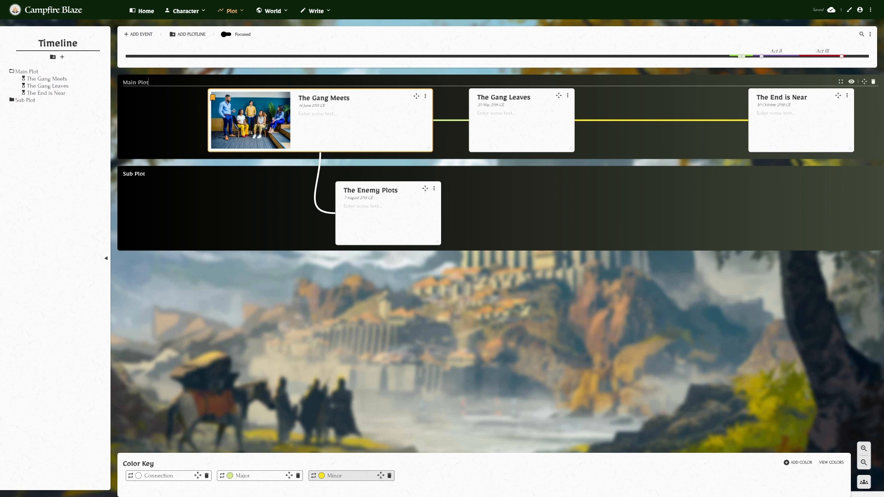
{"action": "left_click", "coordinate": [841, 82]}
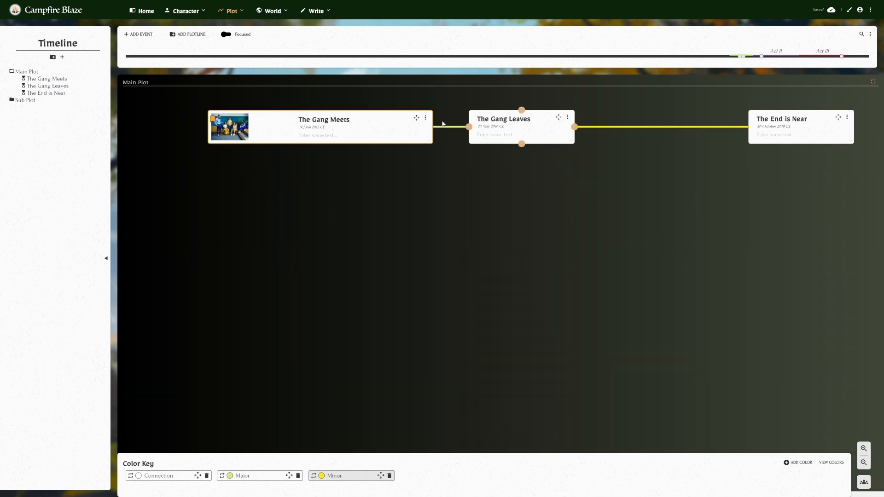
{"action": "left_click_drag", "start_coordinate": [413, 121], "coordinate": [377, 112]}
{"action": "left_click_drag", "start_coordinate": [559, 117], "coordinate": [619, 137]}
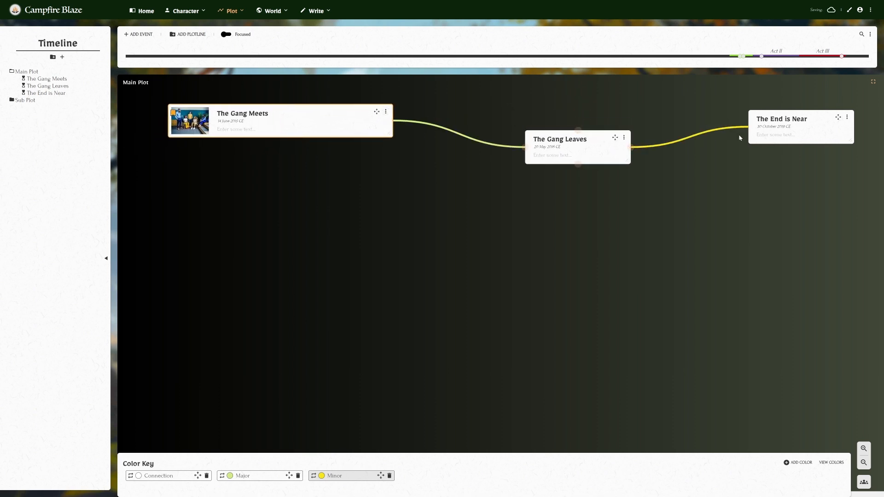
{"action": "left_click_drag", "start_coordinate": [838, 117], "coordinate": [865, 117]}
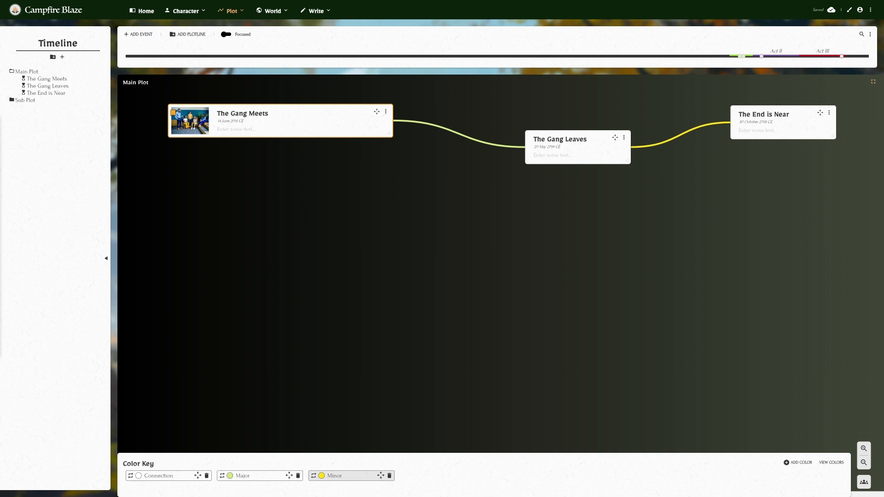
Move The Gang Leaves below The Gang Meets and bring The End is Near alongside so the three cards are staggered close together
{"action": "mouse_move", "coordinate": [526, 148]}
{"action": "left_click_drag", "start_coordinate": [618, 138], "coordinate": [374, 169]}
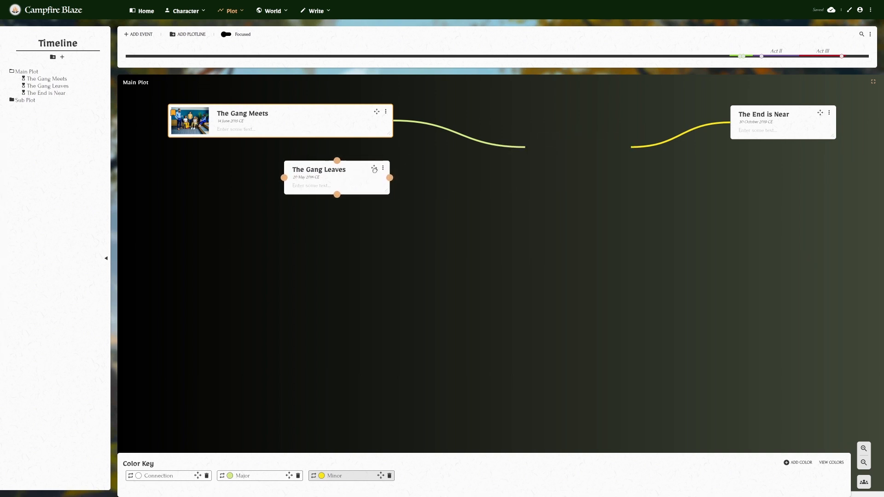
{"action": "mouse_move", "coordinate": [791, 111]}
{"action": "left_click_drag", "start_coordinate": [818, 110], "coordinate": [570, 119]}
{"action": "mouse_move", "coordinate": [375, 180]}
{"action": "left_click_drag", "start_coordinate": [374, 168], "coordinate": [444, 167]}
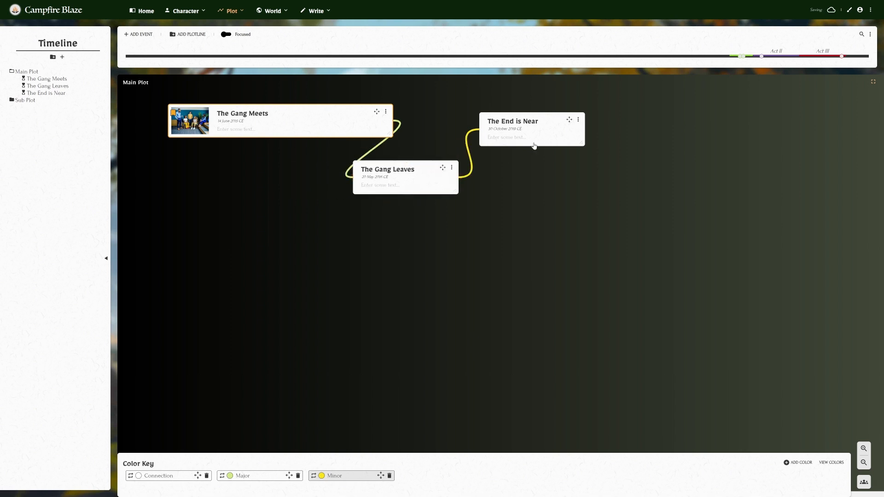
{"action": "left_click_drag", "start_coordinate": [570, 122], "coordinate": [528, 112]}
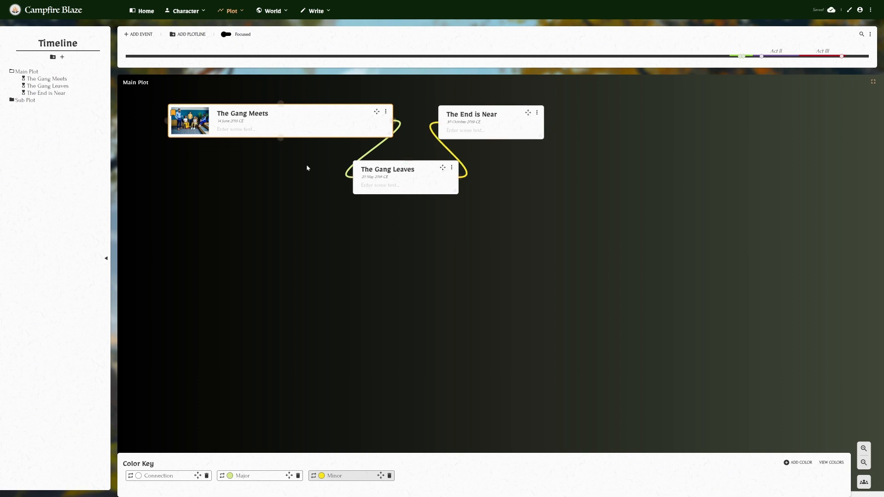
Leave the expanded Main Plot view and space its three event cards apart in a row
{"action": "left_click", "coordinate": [874, 83]}
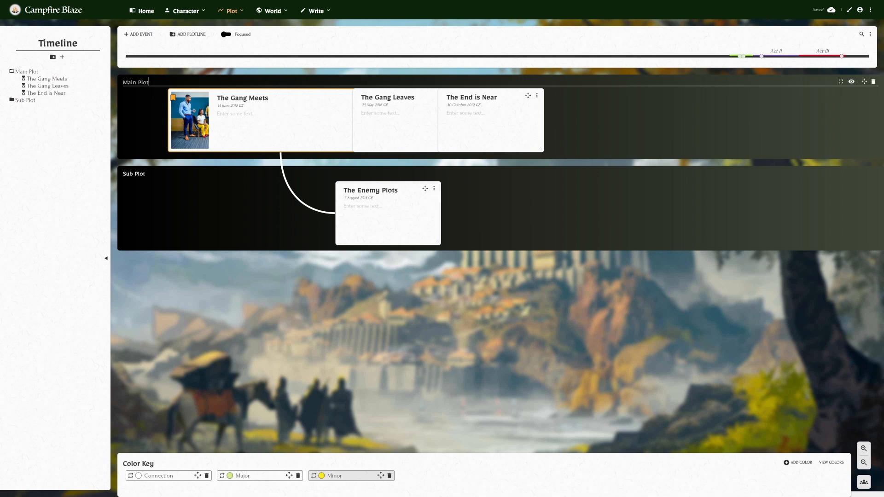
{"action": "left_click", "coordinate": [874, 82]}
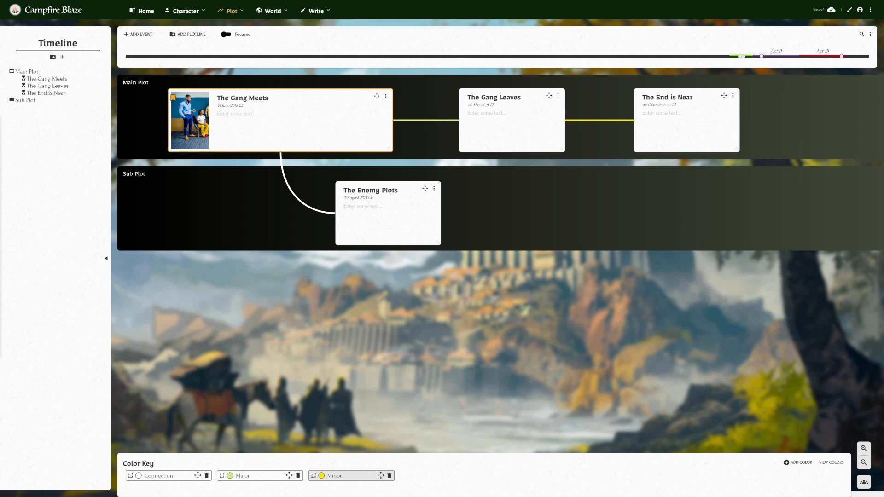
Open the expanded timeline, shift and zoom along it to examine the events by date, and close it
{"action": "left_click", "coordinate": [870, 35]}
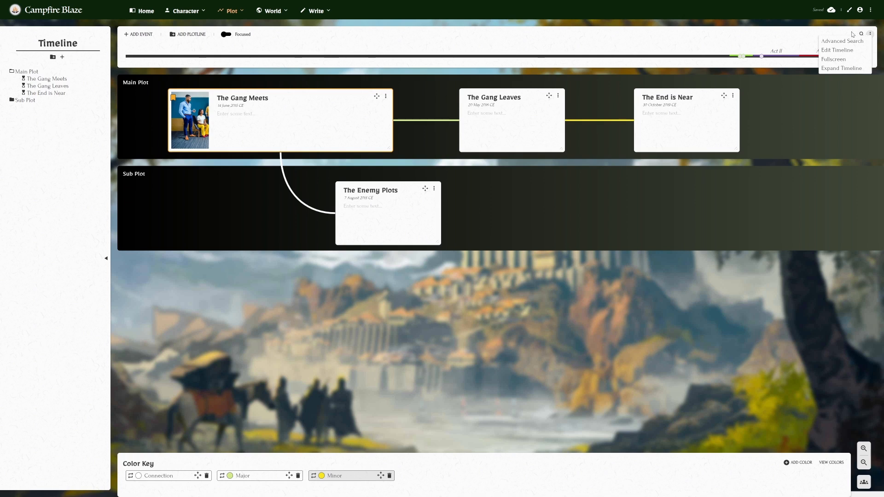
{"action": "left_click", "coordinate": [833, 70]}
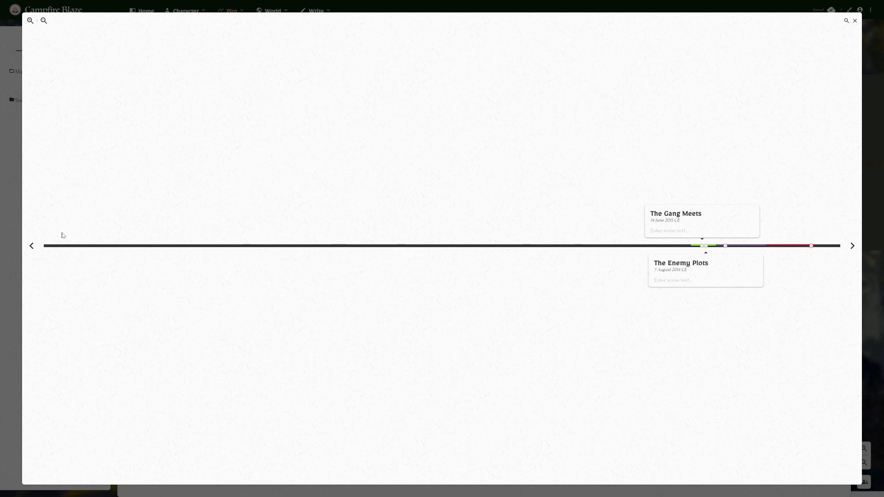
{"action": "left_click", "coordinate": [32, 246]}
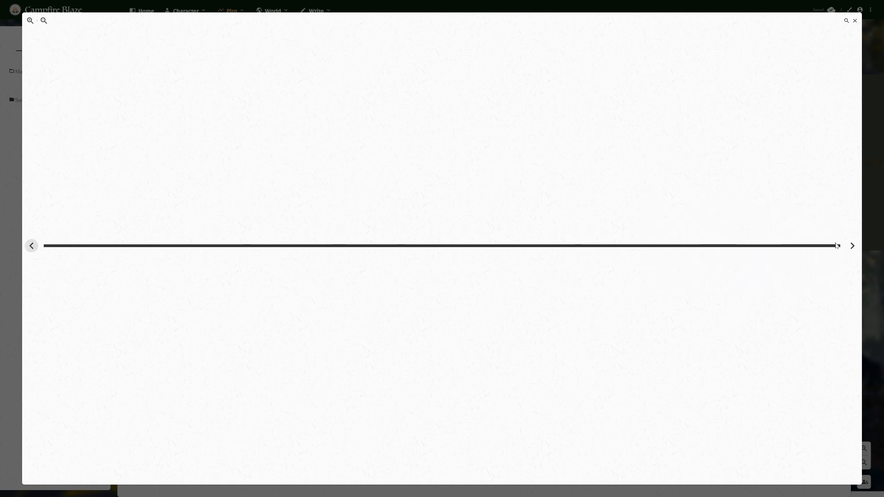
{"action": "left_click", "coordinate": [853, 246]}
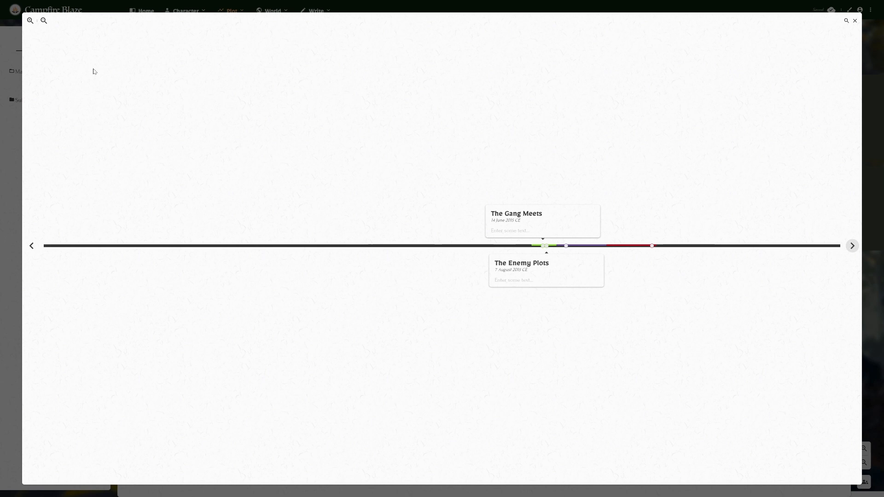
{"action": "left_click", "coordinate": [30, 20]}
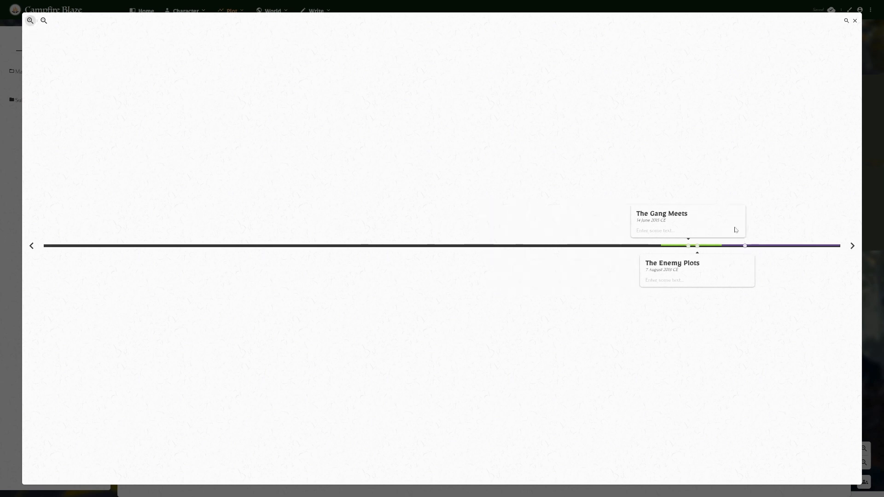
{"action": "left_click", "coordinate": [853, 246]}
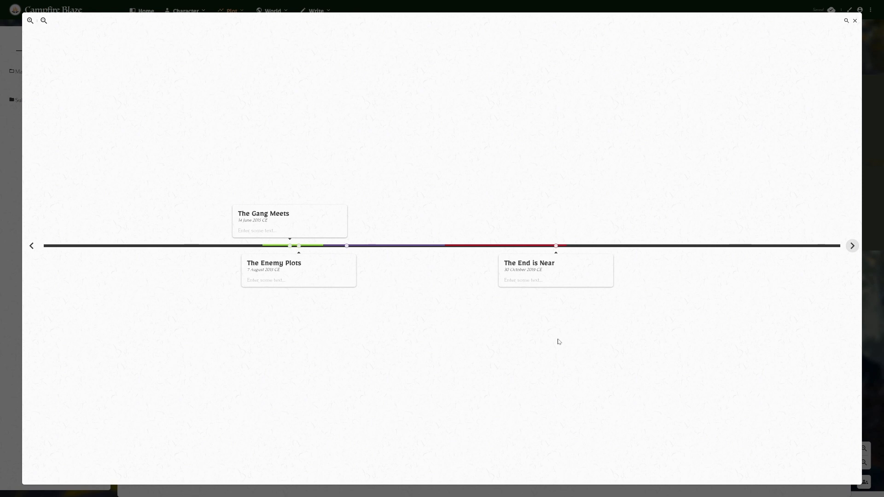
{"action": "left_click", "coordinate": [855, 21]}
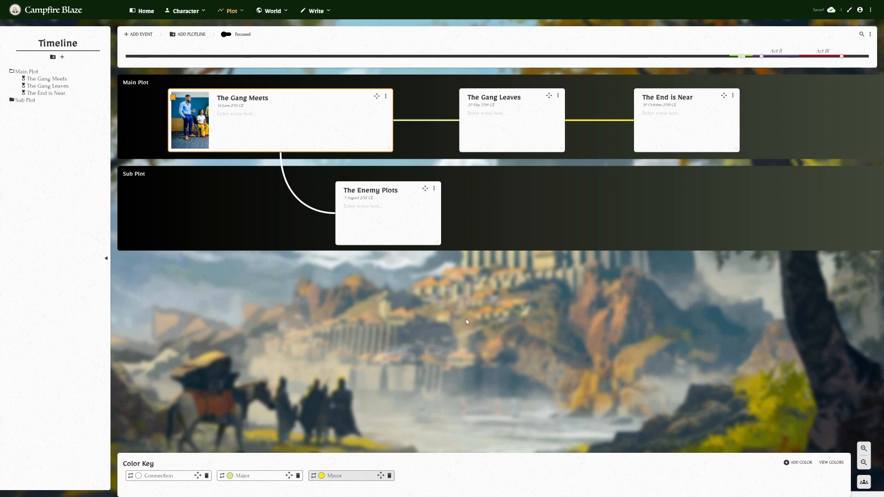
Search the timeline for "The Gang", view the matching events and close the results
{"action": "left_click", "coordinate": [862, 34]}
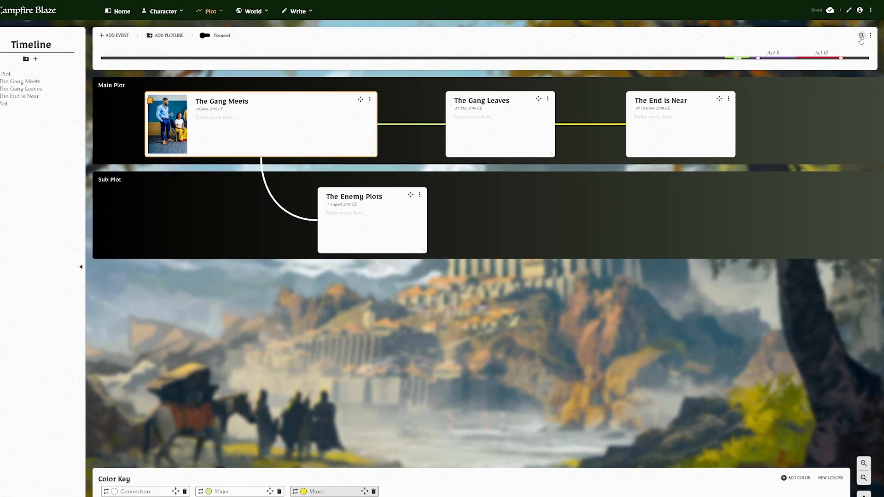
{"action": "type", "text": "The Gang"}
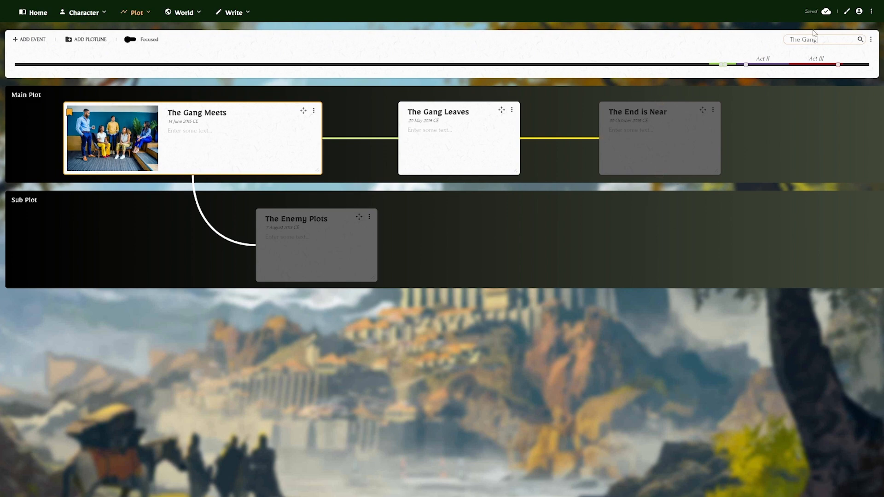
{"action": "key", "text": "Return"}
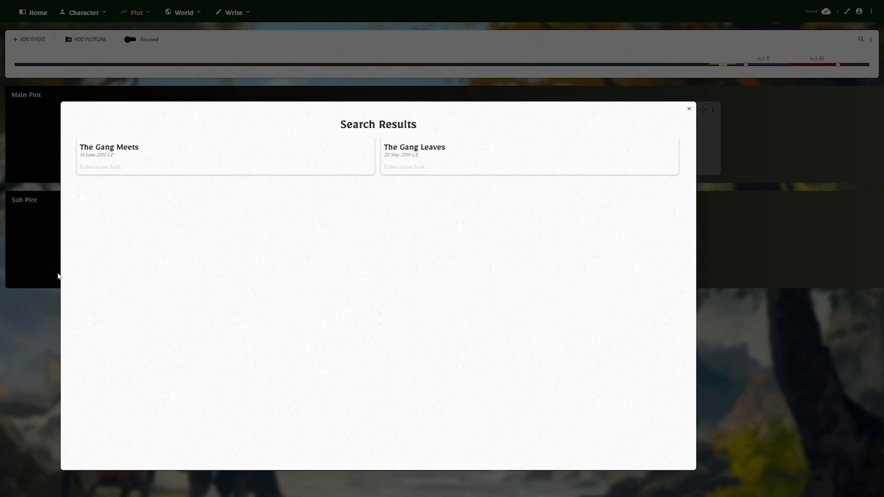
{"action": "left_click", "coordinate": [689, 110]}
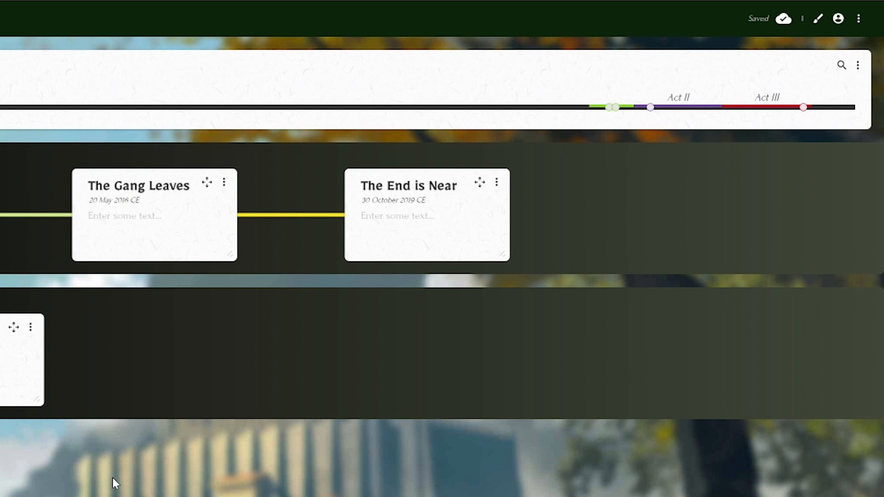
Open the Advanced Search form to view its event filters and close it without searching
{"action": "left_click", "coordinate": [857, 65]}
{"action": "left_click", "coordinate": [829, 76]}
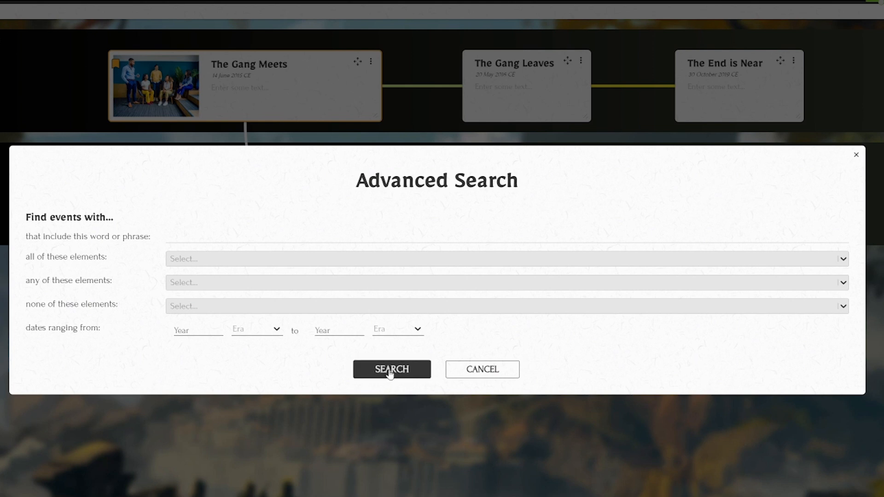
{"action": "left_click", "coordinate": [855, 156]}
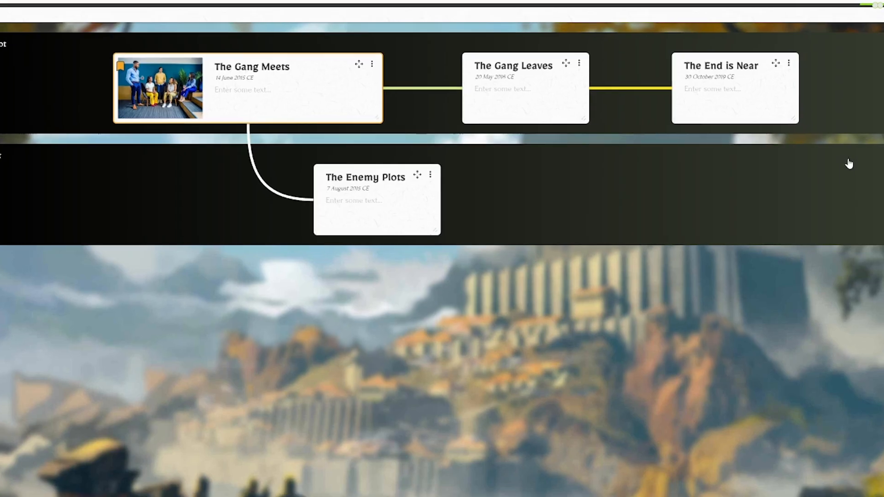